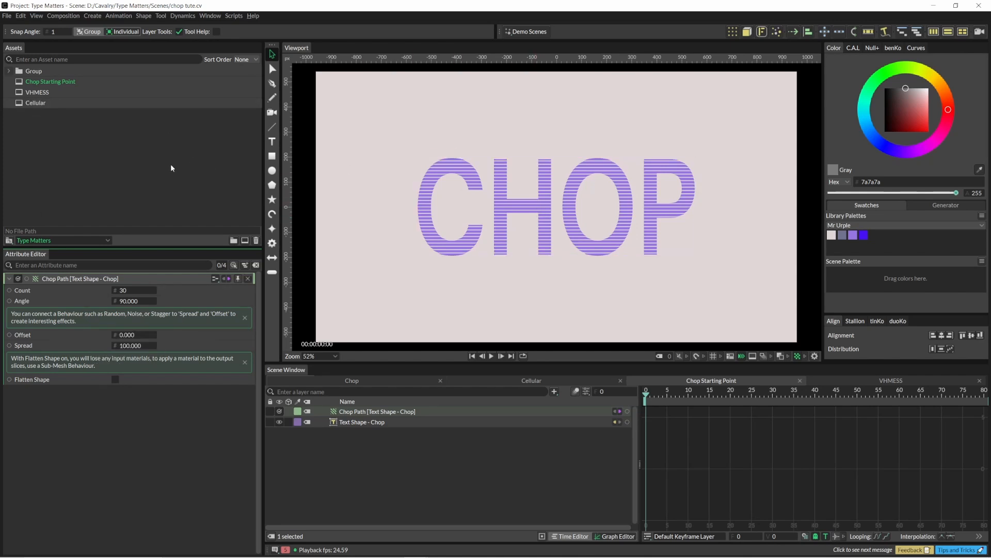
Add an Oscillator behaviour to the Chop Path's Offset, with Stagger at about 4.73, and preview the wave animation
{"action": "right_click", "coordinate": [79, 331]}
{"action": "mouse_move", "coordinate": [152, 393]}
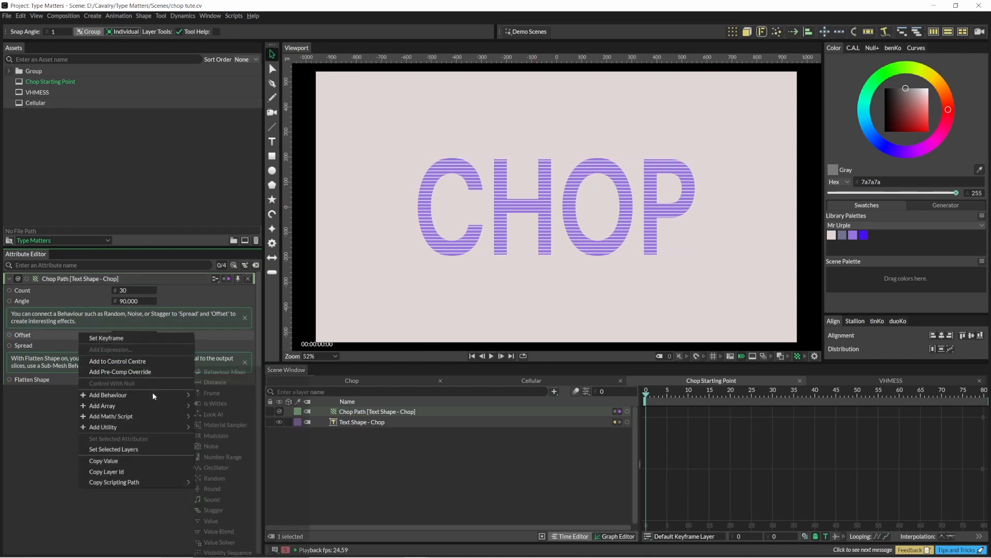
{"action": "left_click", "coordinate": [228, 468]}
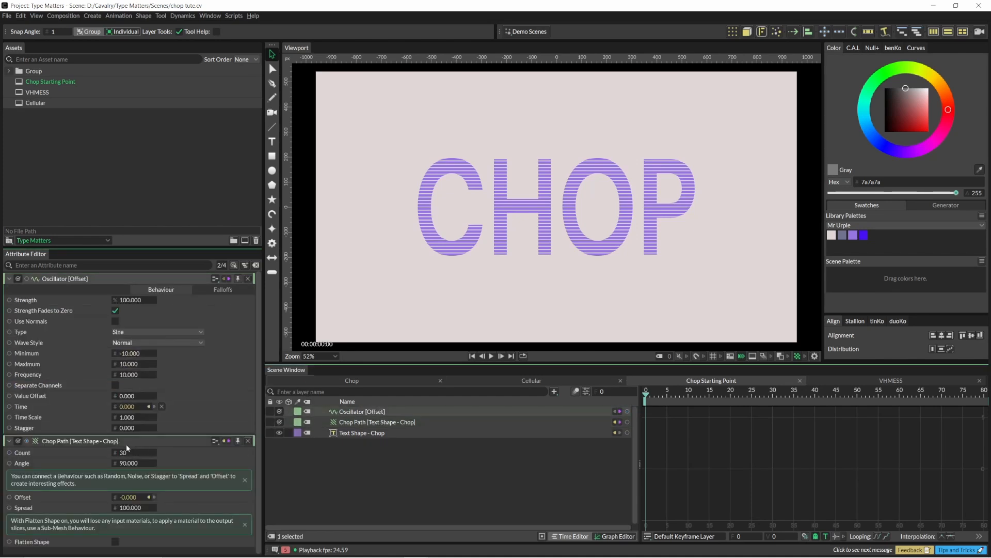
{"action": "left_click_drag", "start_coordinate": [127, 432], "coordinate": [360, 436]}
{"action": "key", "text": "space"}
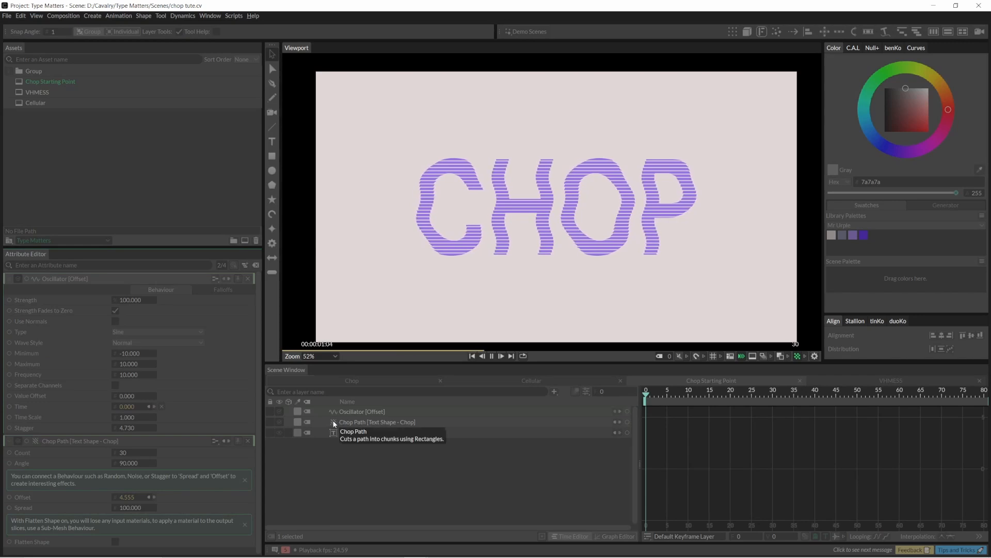
{"action": "key", "text": "space"}
Increase the Chop Path's Spread to about 157
{"action": "left_click", "coordinate": [371, 421]}
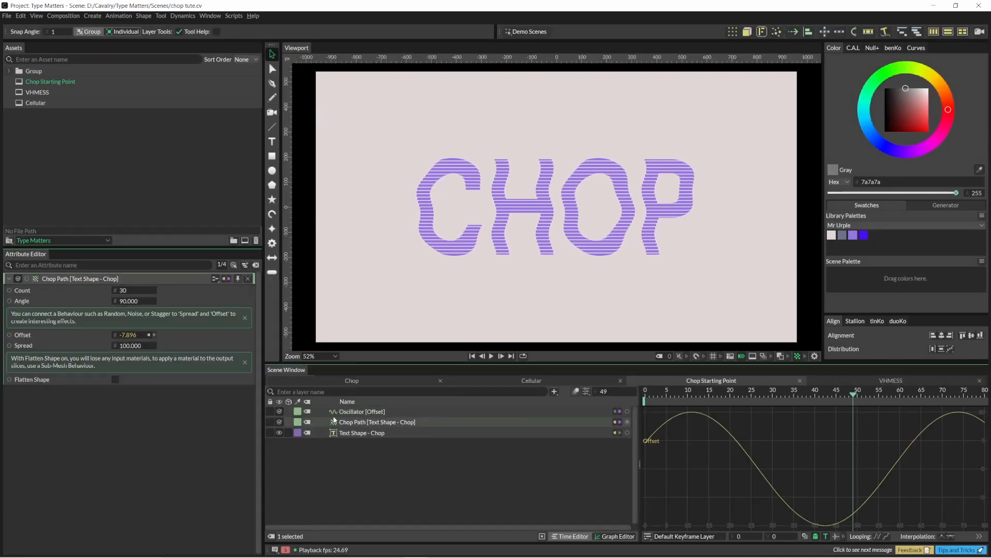
{"action": "left_click_drag", "start_coordinate": [116, 345], "coordinate": [164, 368]}
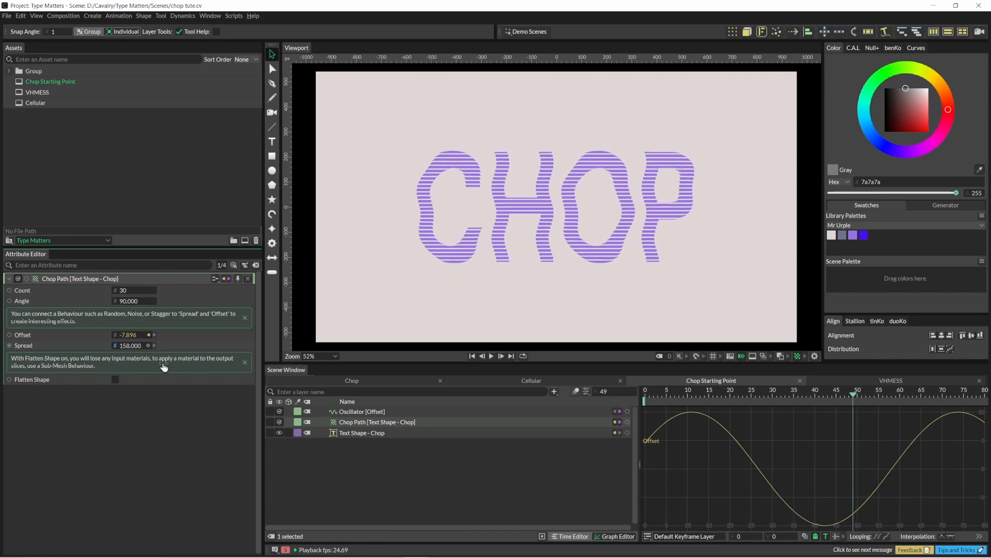
Examine the VHMESS composition's Number Range graph and play back the VHMESS and Cellular compositions
{"action": "double_click", "coordinate": [47, 91]}
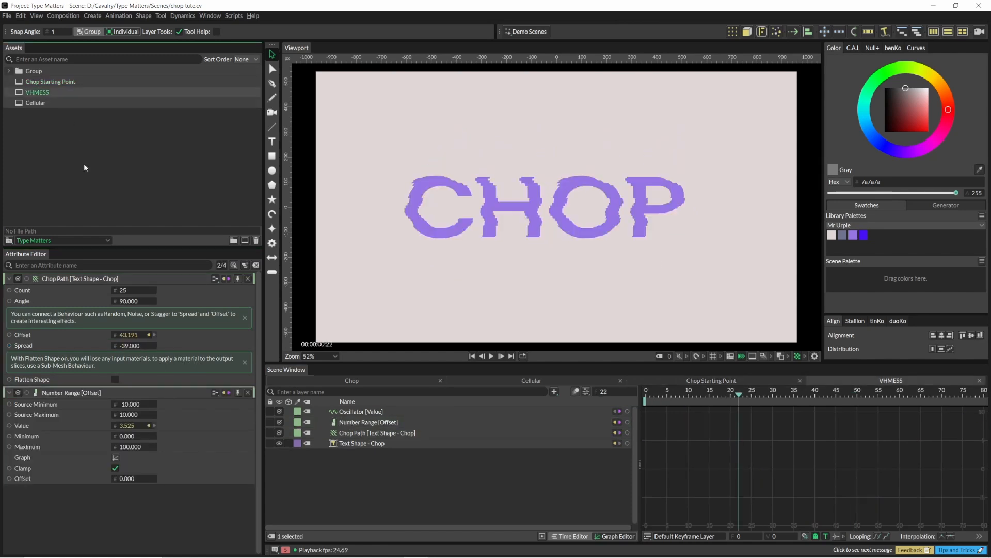
{"action": "key", "text": "space"}
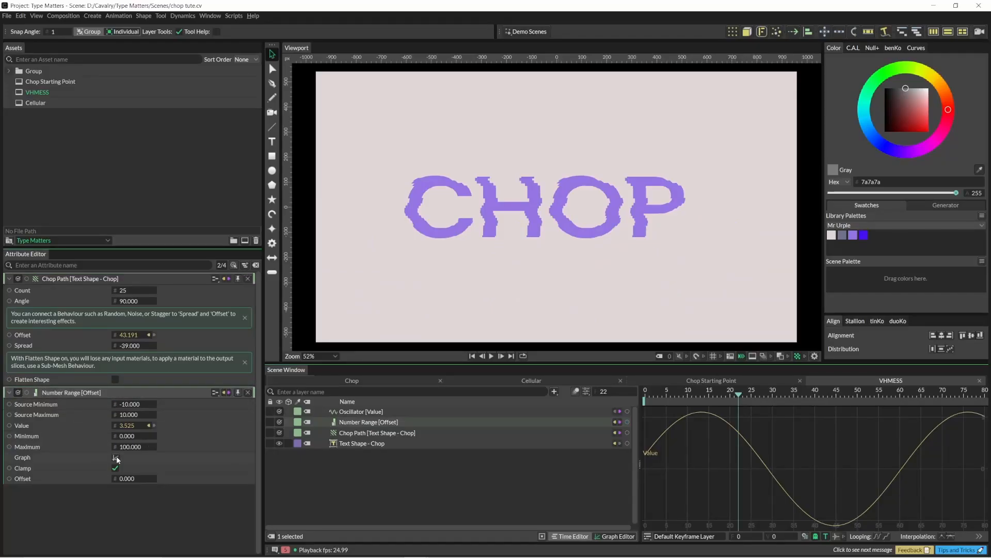
{"action": "left_click", "coordinate": [115, 457]}
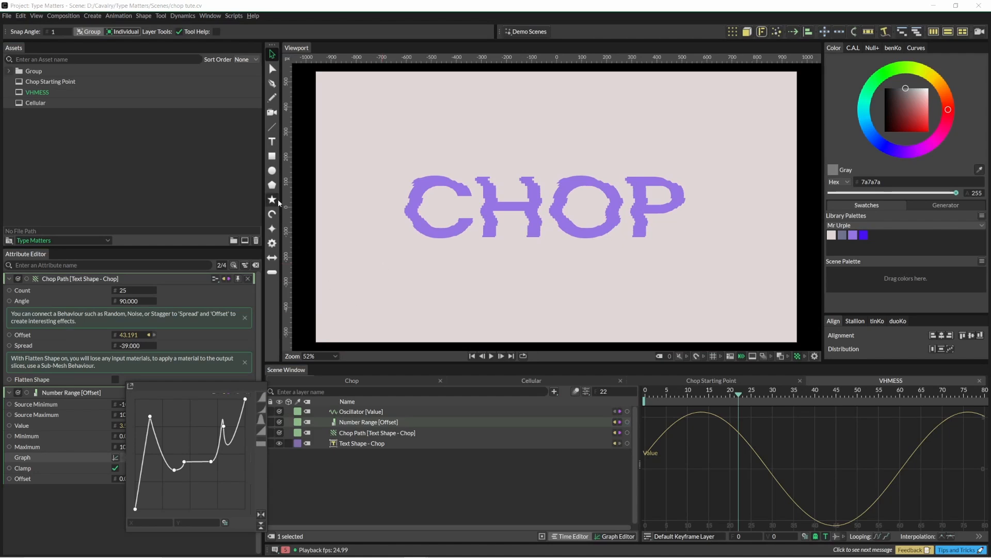
{"action": "left_click", "coordinate": [210, 169]}
{"action": "key", "text": "space"}
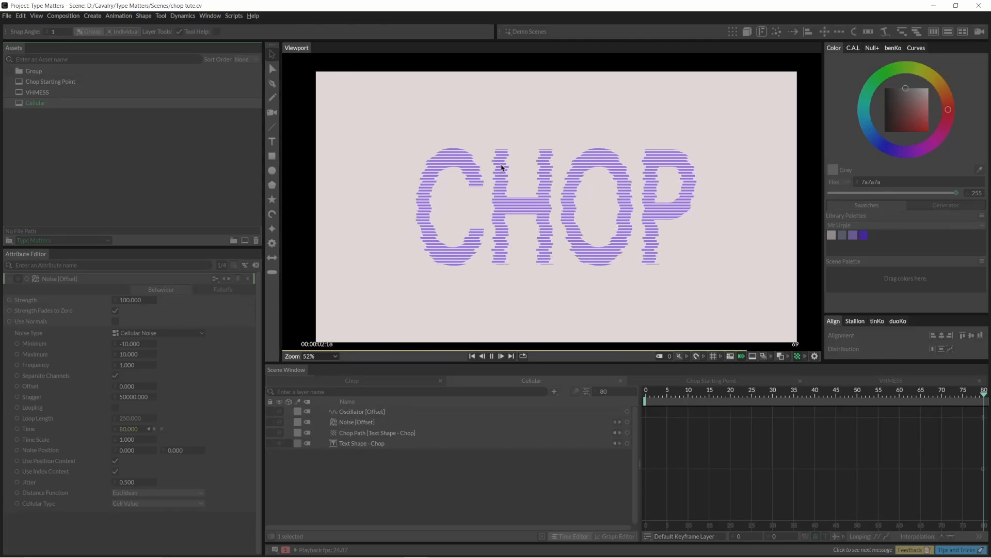
Return to the Chop Starting Point composition and dismiss the two hint messages among the Chop Path's attributes
{"action": "double_click", "coordinate": [55, 82]}
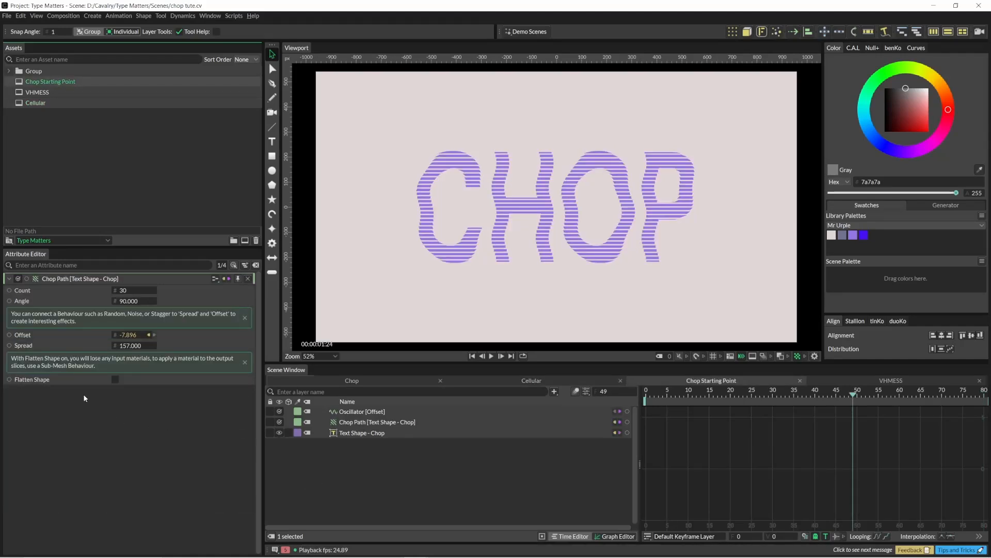
{"action": "left_click", "coordinate": [244, 318]}
{"action": "left_click", "coordinate": [245, 338]}
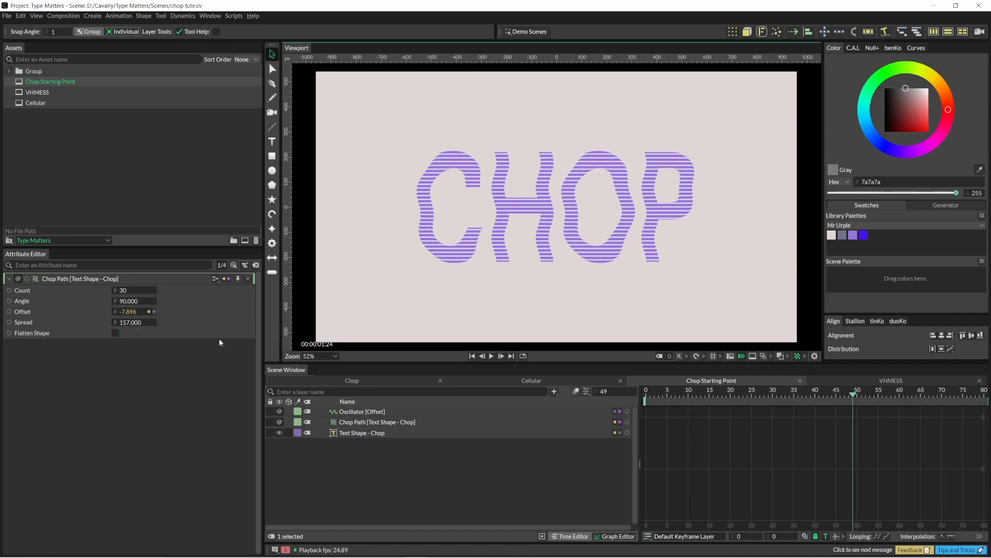
Set the Chop Path's Spread to 0
{"action": "left_click", "coordinate": [138, 323]}
{"action": "type", "text": "0"}
{"action": "key", "text": "Return"}
Delete the Oscillator driving the Chop Path and reset the path's Offset to 0
{"action": "left_click", "coordinate": [369, 411]}
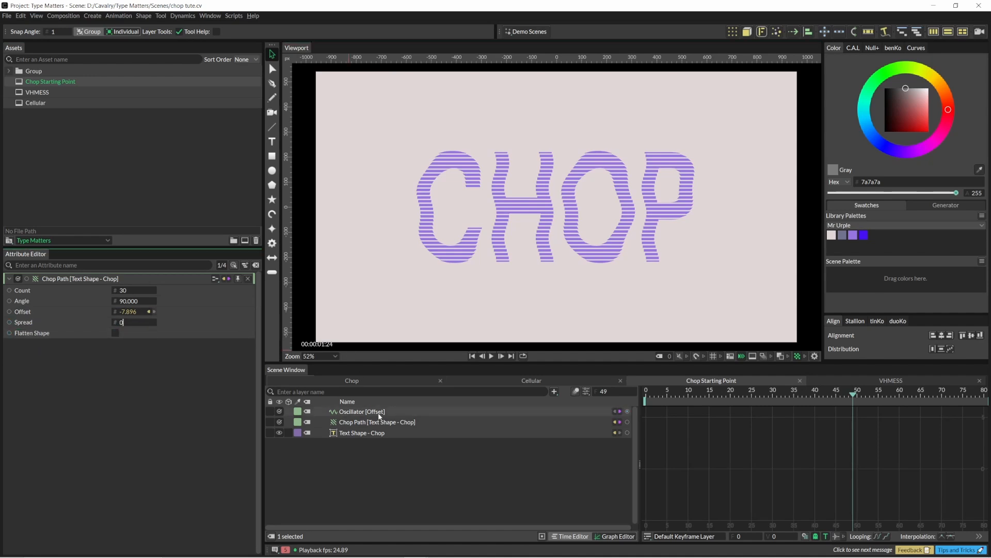
{"action": "key", "text": "Delete"}
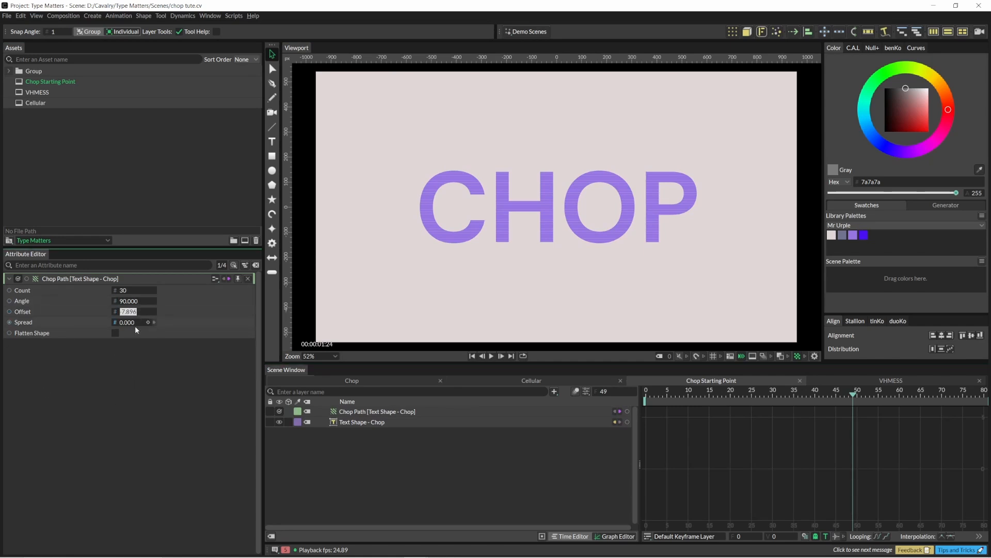
{"action": "type", "text": "0"}
{"action": "key", "text": "Return"}
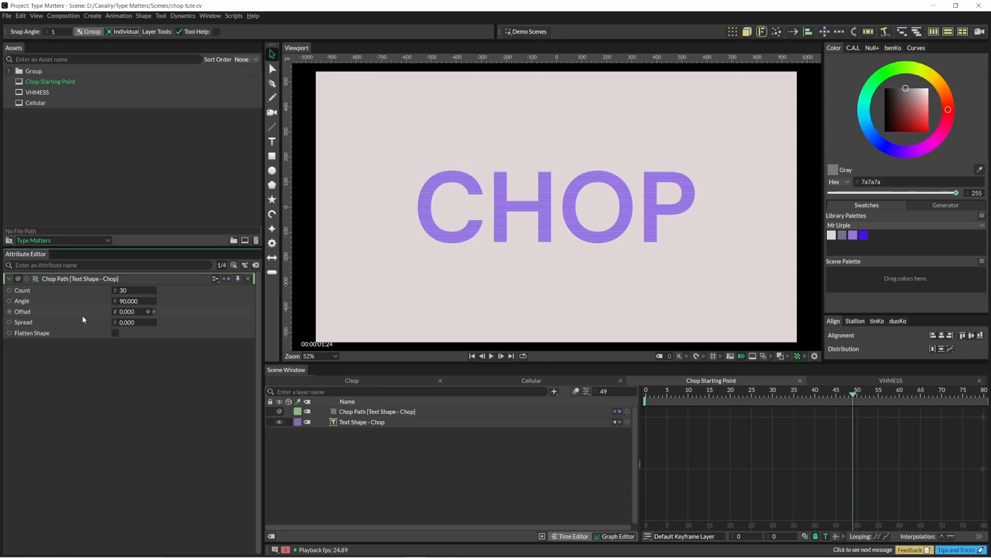
Enable Flatten Shape on the Chop Path and add a Sub-Mesh deformer to the Chop text shape
{"action": "left_click", "coordinate": [115, 334]}
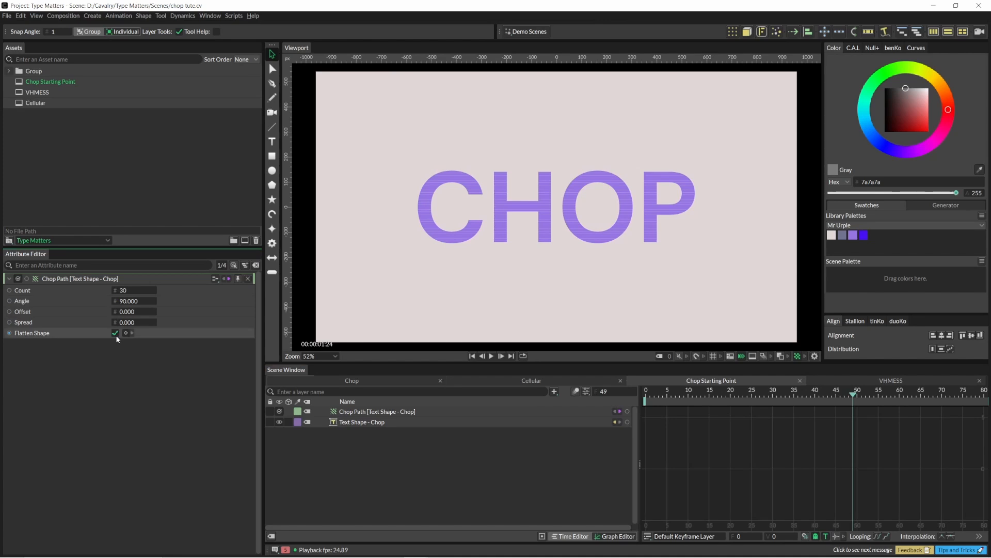
{"action": "left_click", "coordinate": [361, 422]}
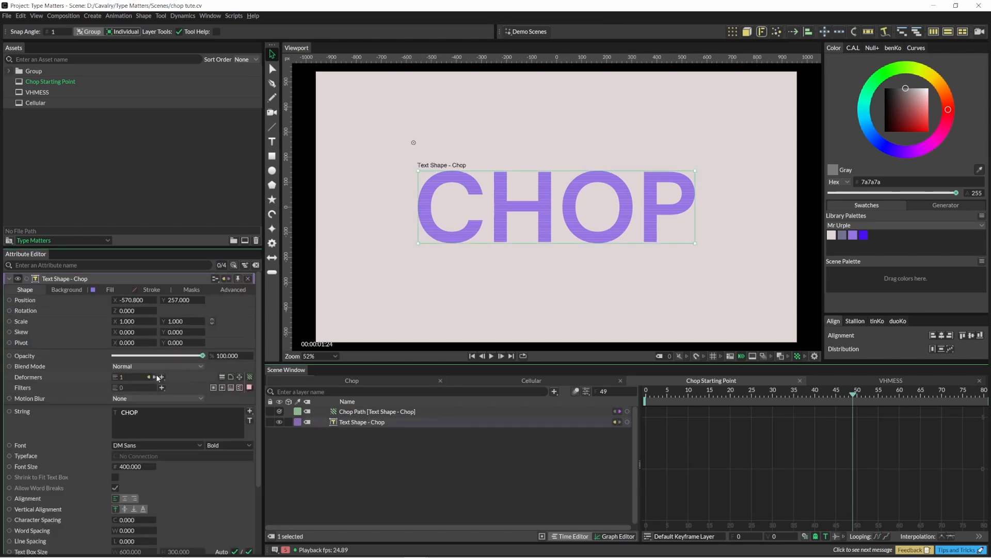
{"action": "left_click", "coordinate": [162, 377]}
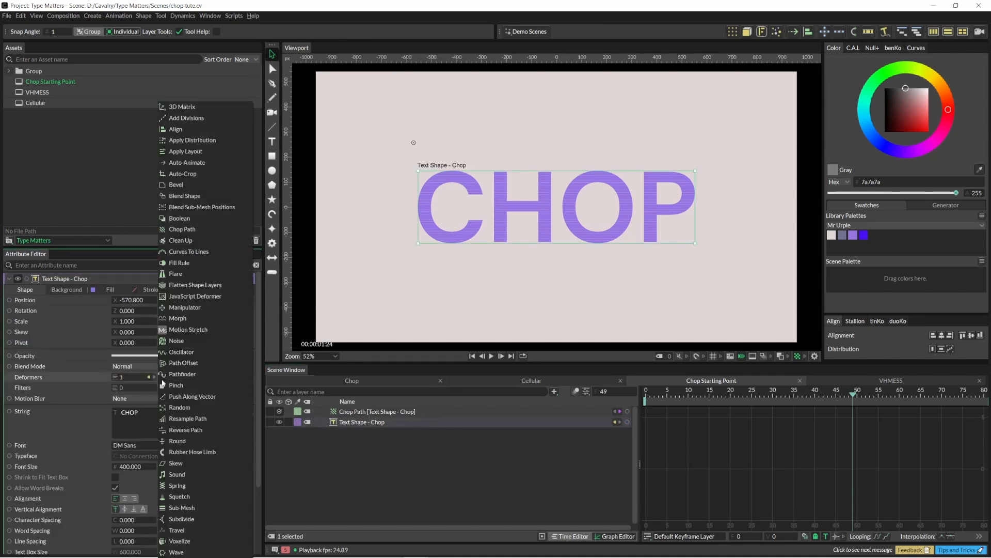
{"action": "left_click", "coordinate": [203, 508]}
Set the Sub-Mesh's Level Mode to Text (Lines)
{"action": "left_click", "coordinate": [360, 422]}
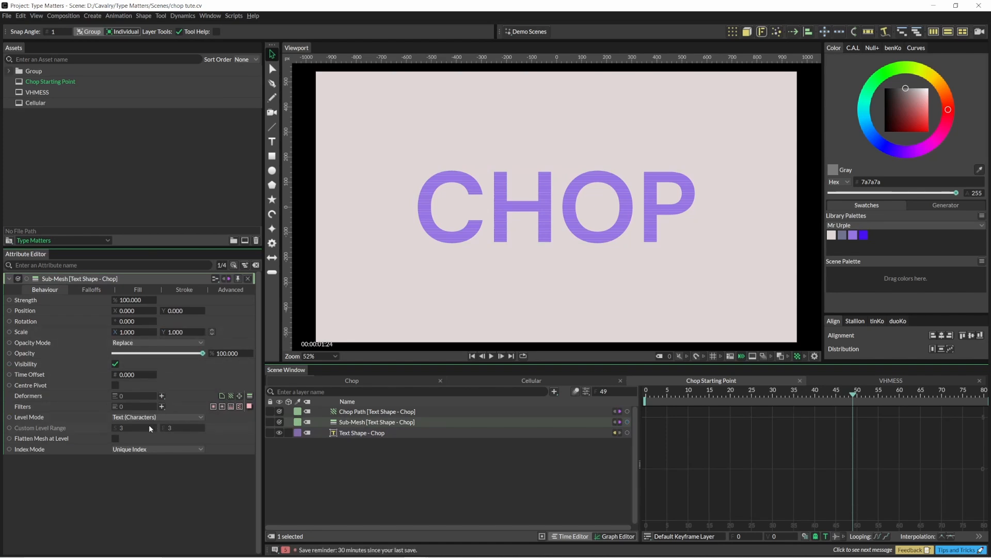
{"action": "left_click", "coordinate": [116, 419]}
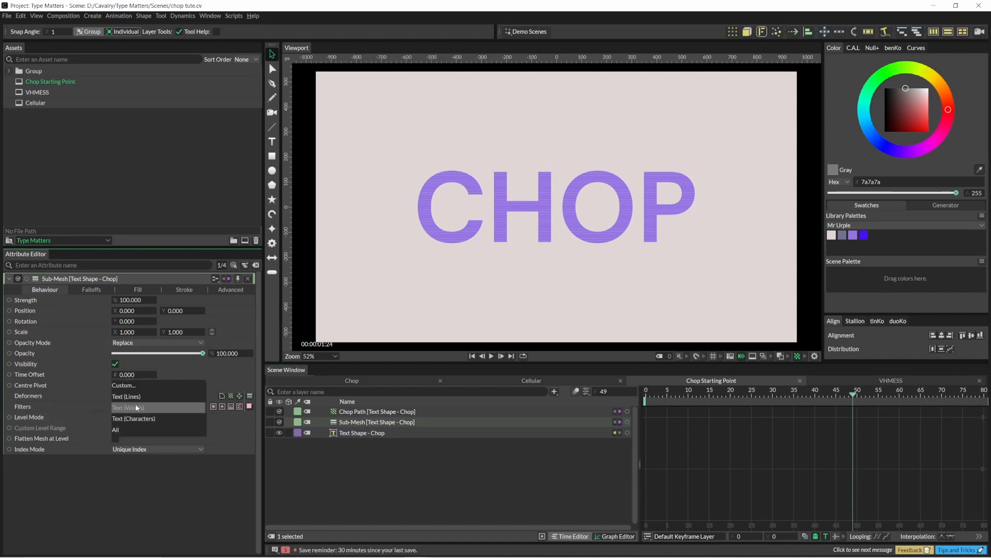
{"action": "left_click", "coordinate": [135, 396]}
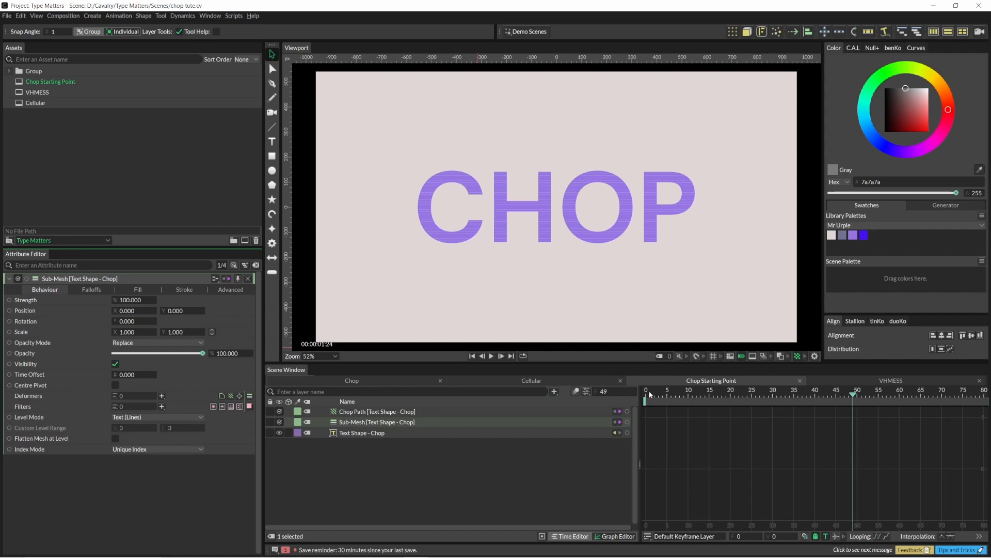
Keyframe the Sub-Mesh's X scale at 0 on frame 0
{"action": "left_click", "coordinate": [649, 394]}
{"action": "left_click", "coordinate": [137, 331]}
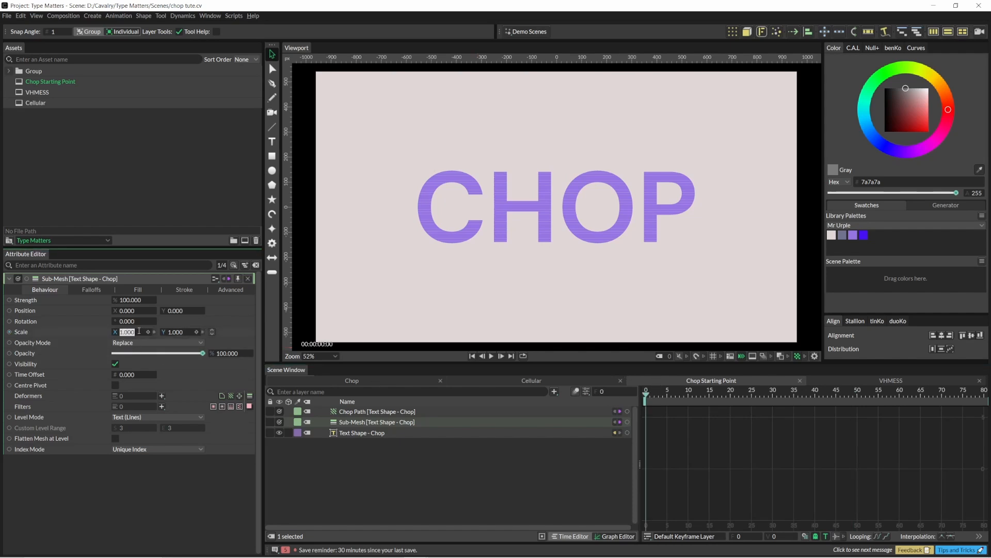
{"action": "type", "text": "0"}
{"action": "key", "text": "Return"}
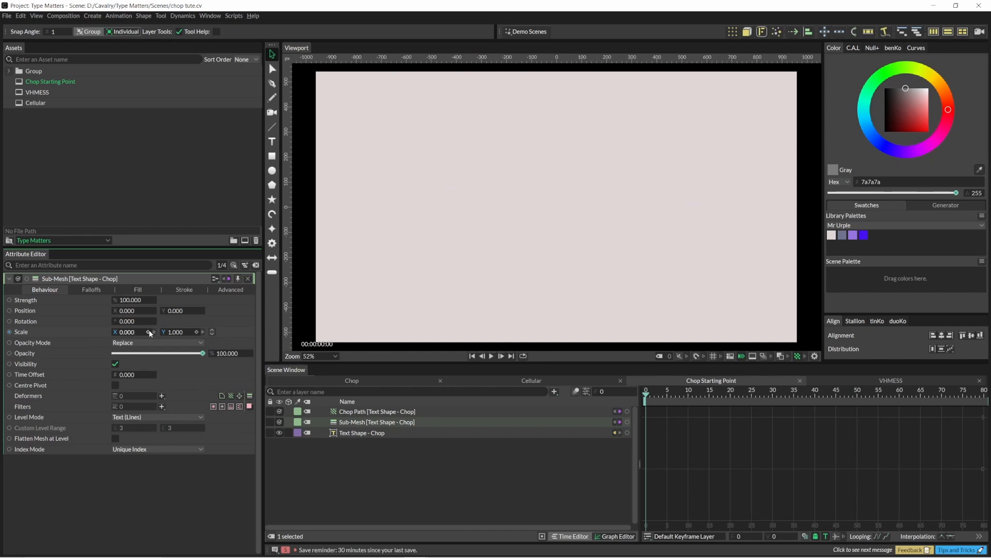
{"action": "left_click", "coordinate": [148, 331]}
Set the Sub-Mesh's X scale to 1 at frame 25 and scrub back to frame 0 to check the animation
{"action": "left_click_drag", "start_coordinate": [645, 394], "coordinate": [752, 397]}
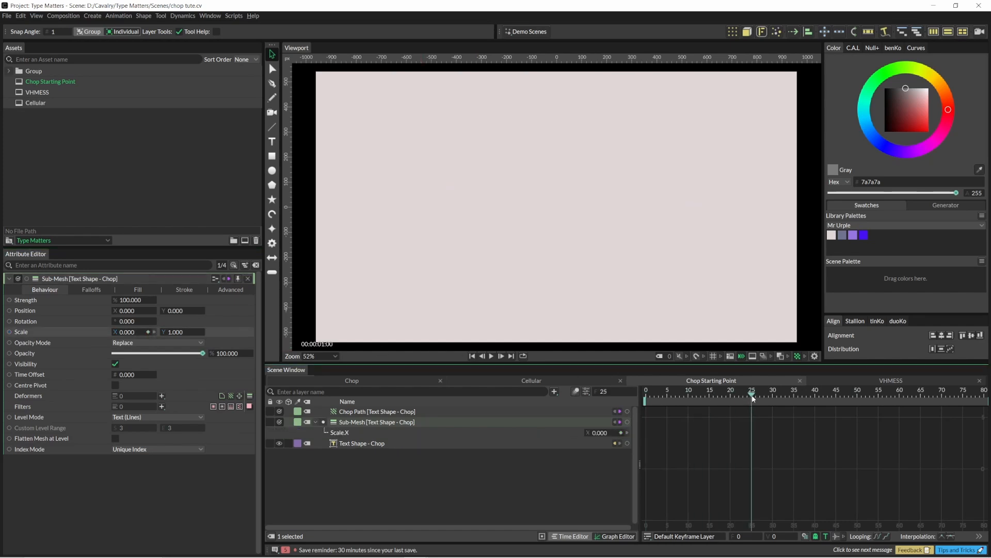
{"action": "double_click", "coordinate": [127, 331]}
{"action": "type", "text": "1"}
{"action": "key", "text": "Return"}
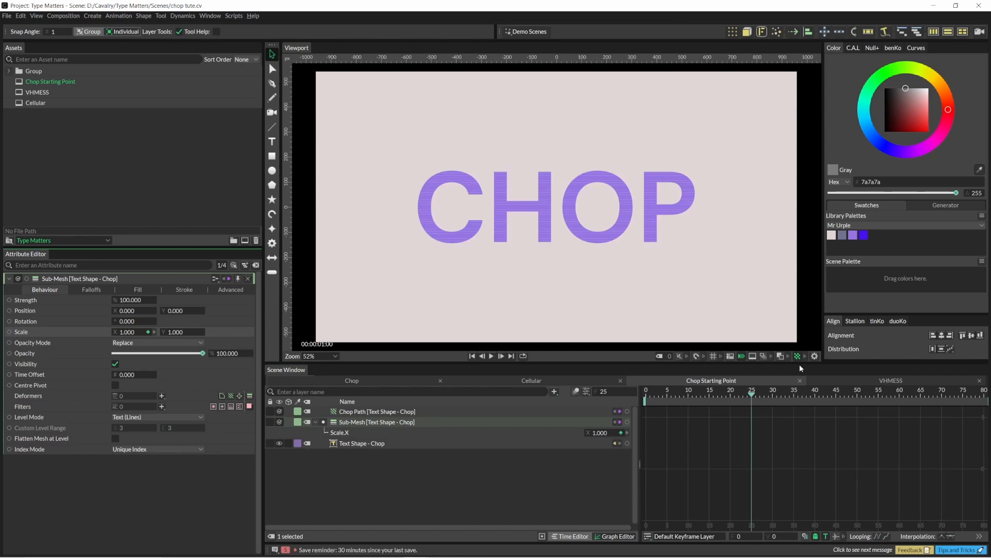
{"action": "left_click_drag", "start_coordinate": [752, 394], "coordinate": [594, 411]}
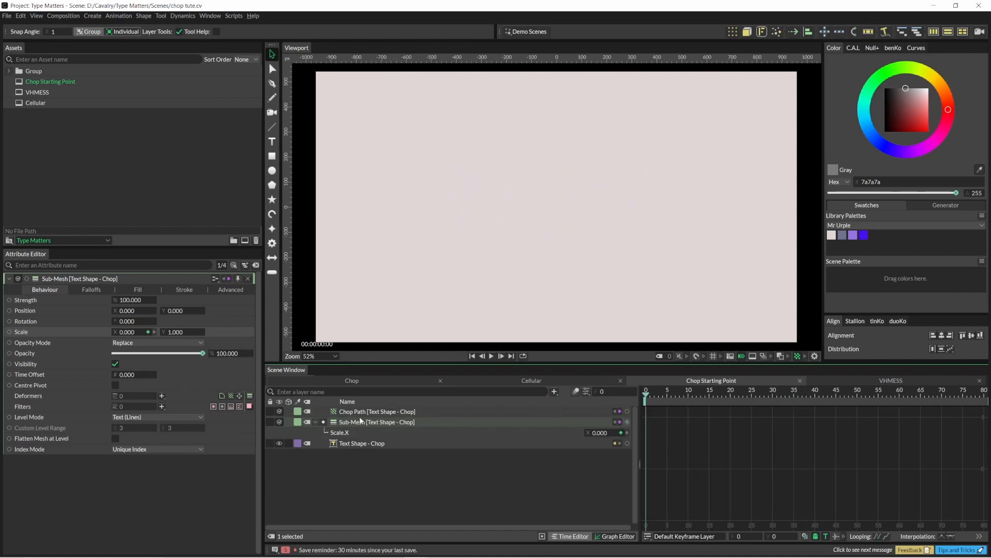
Add a Stagger behaviour to the Sub-Mesh's Time Offset
{"action": "right_click", "coordinate": [85, 376]}
{"action": "mouse_move", "coordinate": [128, 440]}
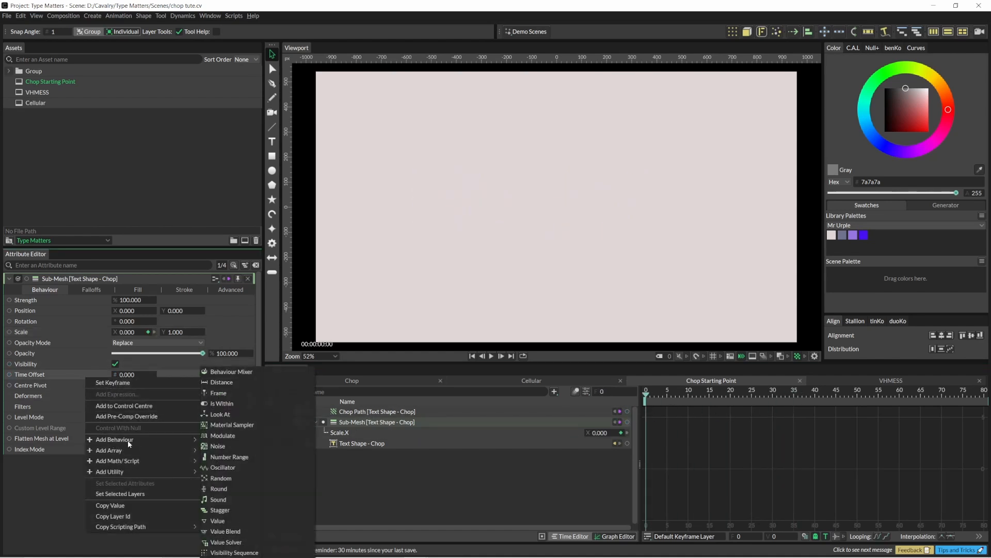
{"action": "left_click", "coordinate": [268, 507]}
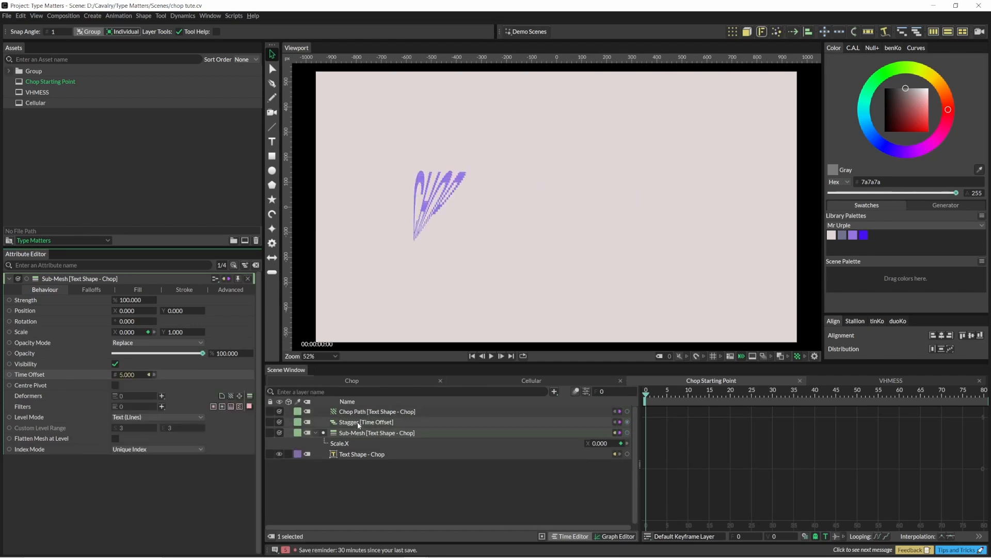
Set the Time Offset Stagger's minimum to -25 and maximum to 0, and preview the staggered reveal
{"action": "left_click", "coordinate": [356, 422]}
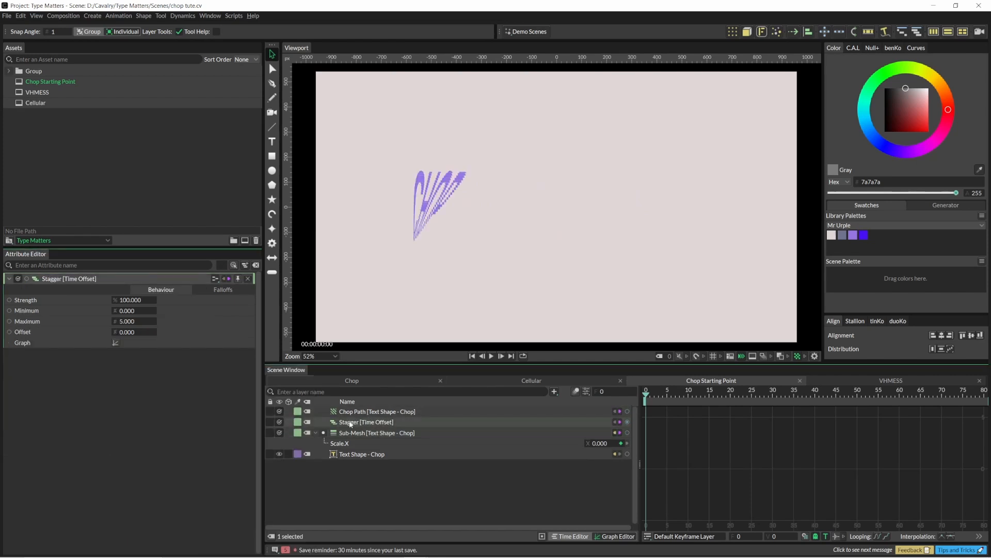
{"action": "left_click", "coordinate": [129, 322]}
{"action": "left_click", "coordinate": [135, 310]}
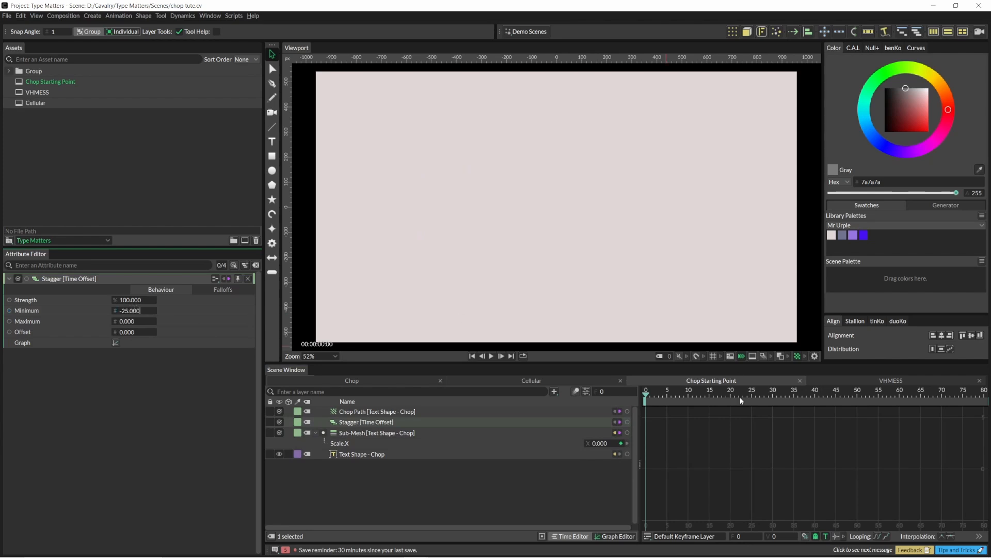
{"action": "key", "text": "Return"}
{"action": "key", "text": "space"}
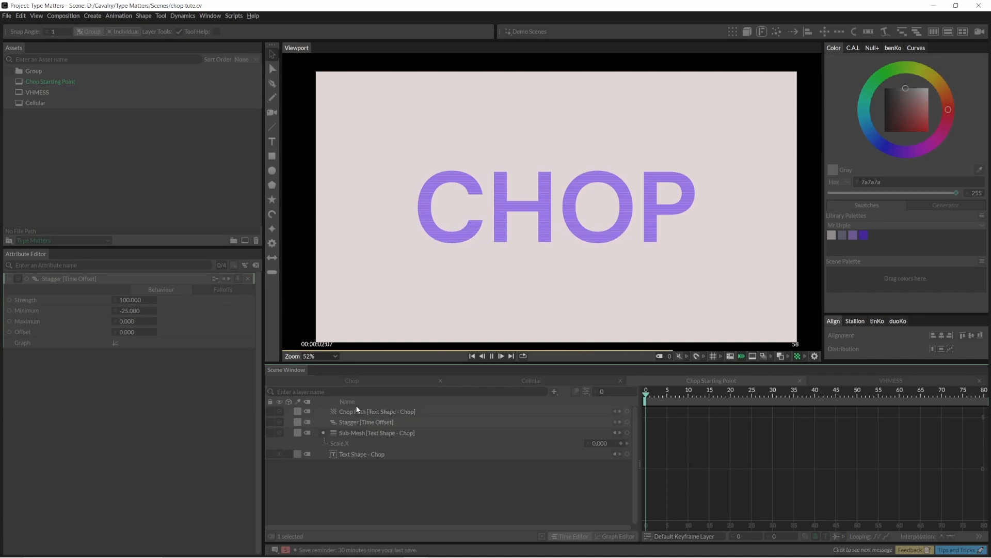
{"action": "key", "text": "space"}
Move the Scale X end keyframe to frame 40, ease the curve with a long starting handle, and preview the animation
{"action": "left_click_drag", "start_coordinate": [689, 395], "coordinate": [332, 466]}
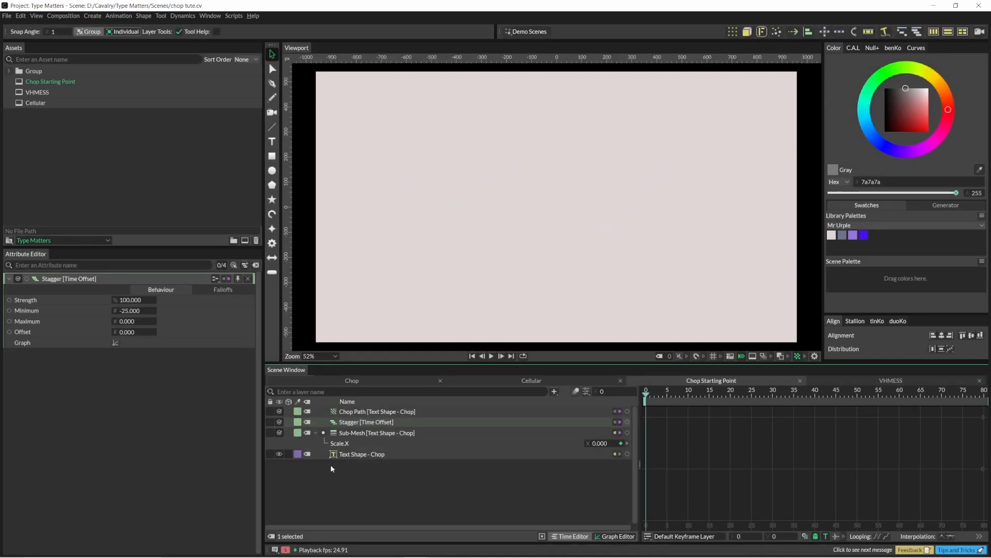
{"action": "left_click", "coordinate": [356, 444]}
{"action": "scroll", "coordinate": [812, 449], "scroll_direction": "down", "scroll_amount": 5}
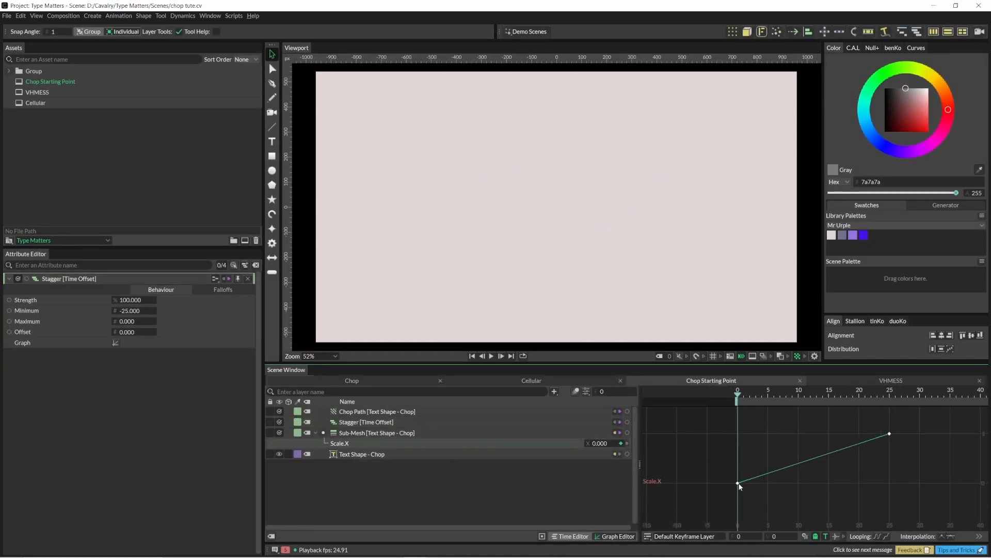
{"action": "left_click", "coordinate": [739, 484]}
{"action": "left_click_drag", "start_coordinate": [777, 486], "coordinate": [904, 487]}
{"action": "left_click_drag", "start_coordinate": [903, 484], "coordinate": [951, 483]}
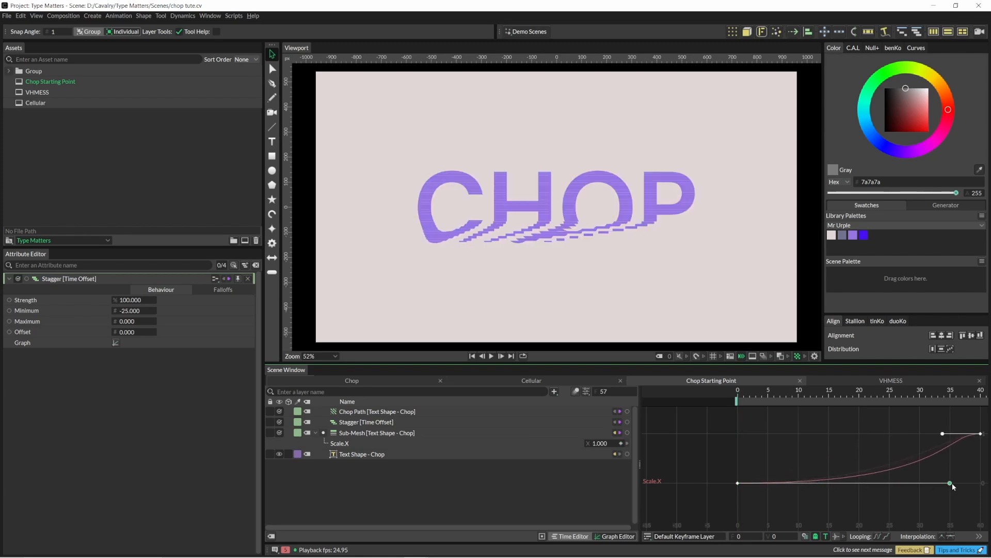
{"action": "left_click_drag", "start_coordinate": [867, 397], "coordinate": [671, 399]}
{"action": "key", "text": "space"}
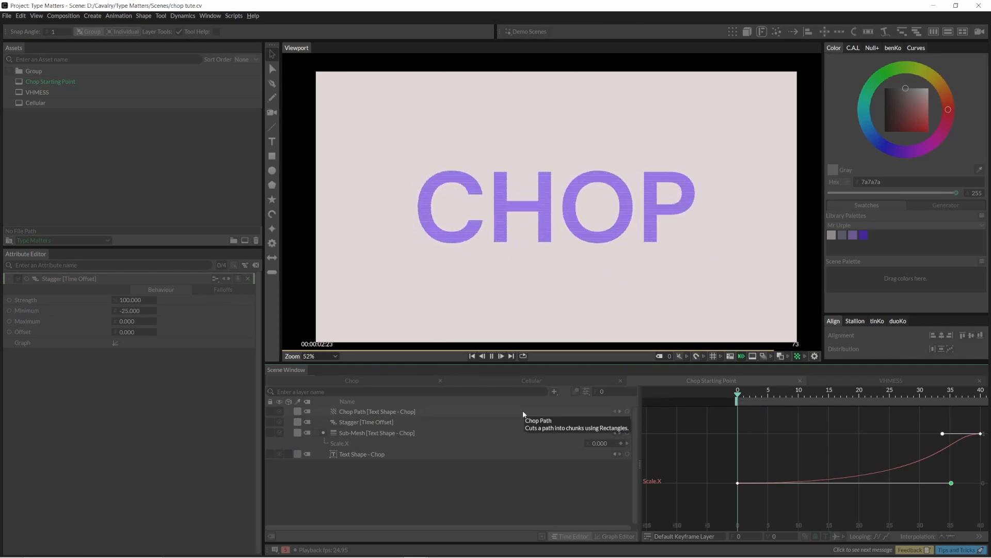
{"action": "key", "text": "space"}
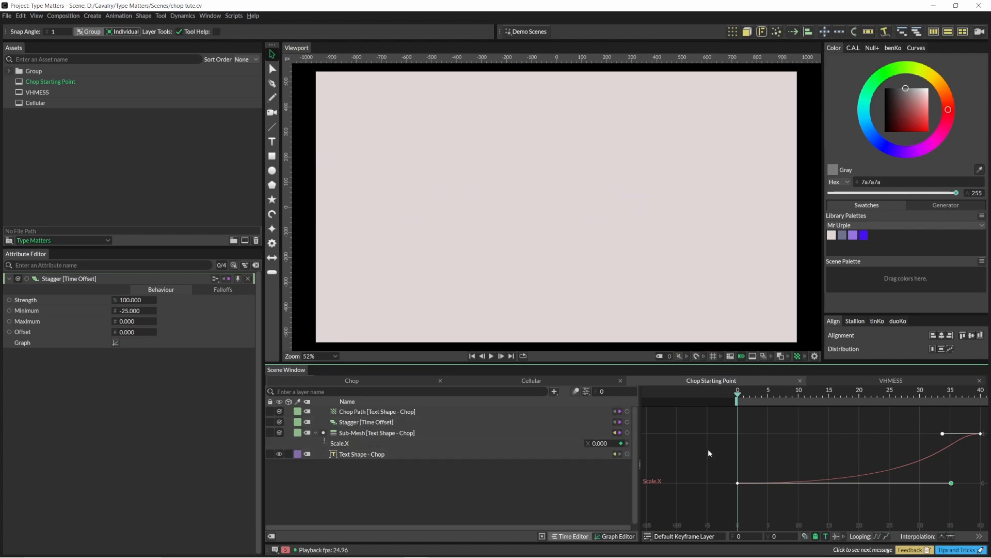
Advance to frame 44 partway through the reveal and set the Chop Path's Offset to 1128
{"action": "left_click", "coordinate": [368, 458]}
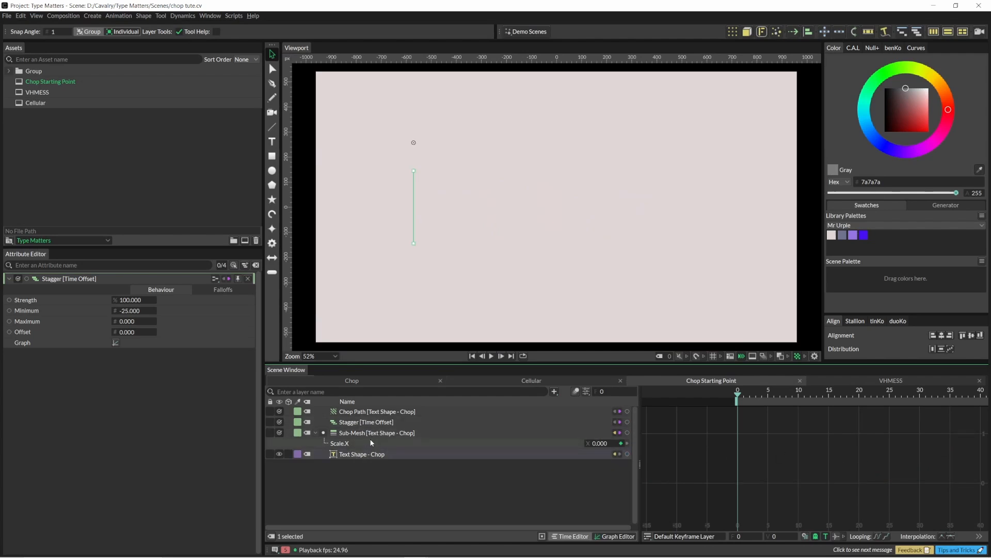
{"action": "left_click", "coordinate": [383, 413]}
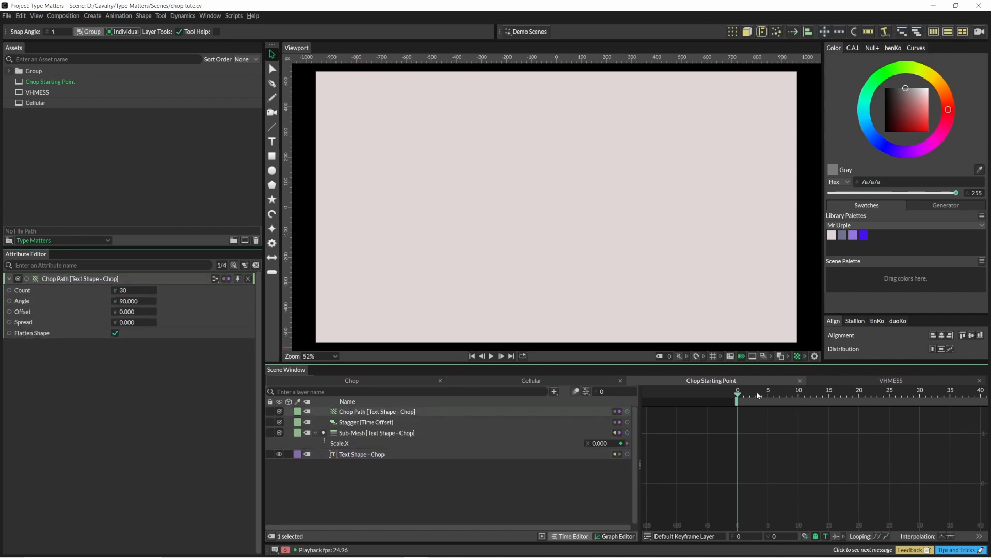
{"action": "left_click_drag", "start_coordinate": [758, 395], "coordinate": [965, 399]}
{"action": "left_click_drag", "start_coordinate": [948, 454], "coordinate": [862, 466]}
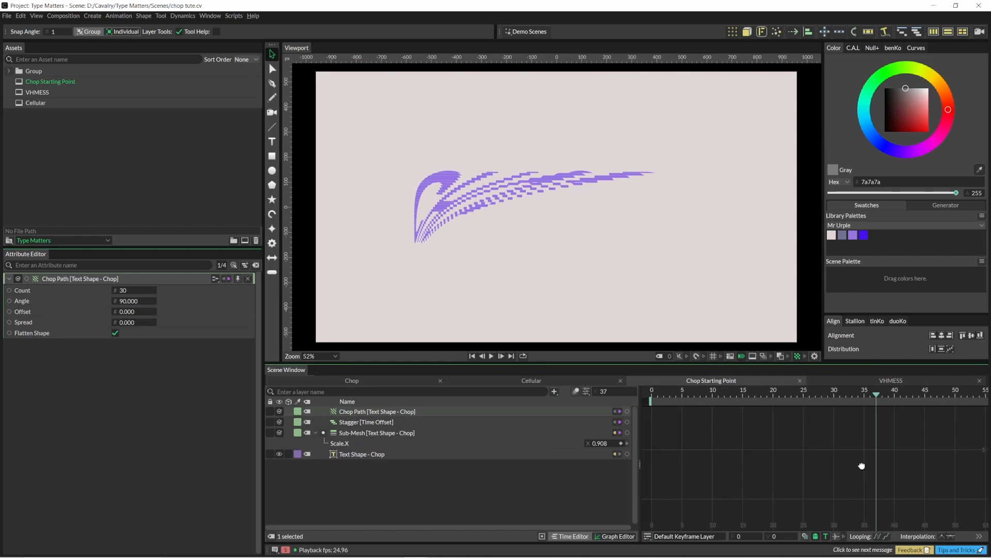
{"action": "left_click_drag", "start_coordinate": [885, 391], "coordinate": [916, 398]}
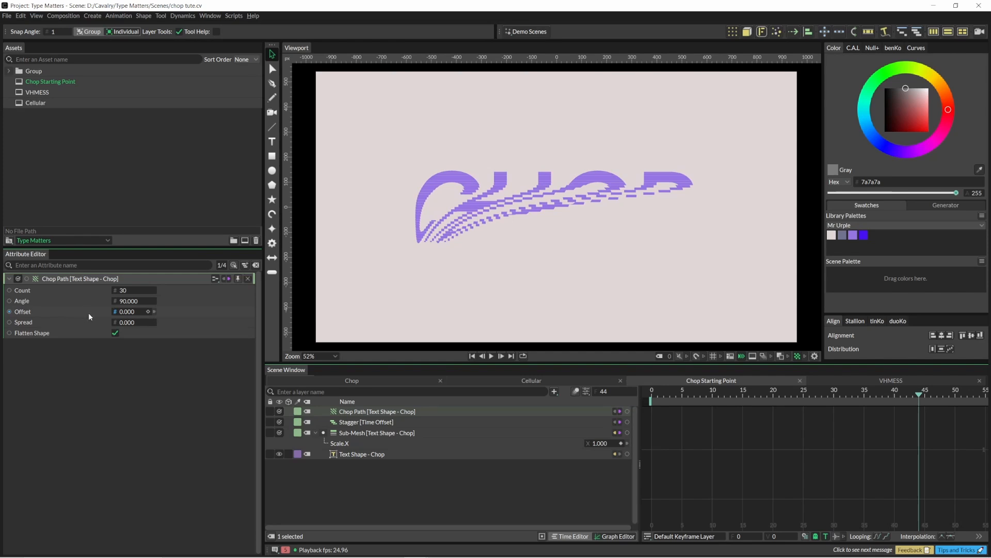
{"action": "left_click_drag", "start_coordinate": [127, 315], "coordinate": [677, 350]}
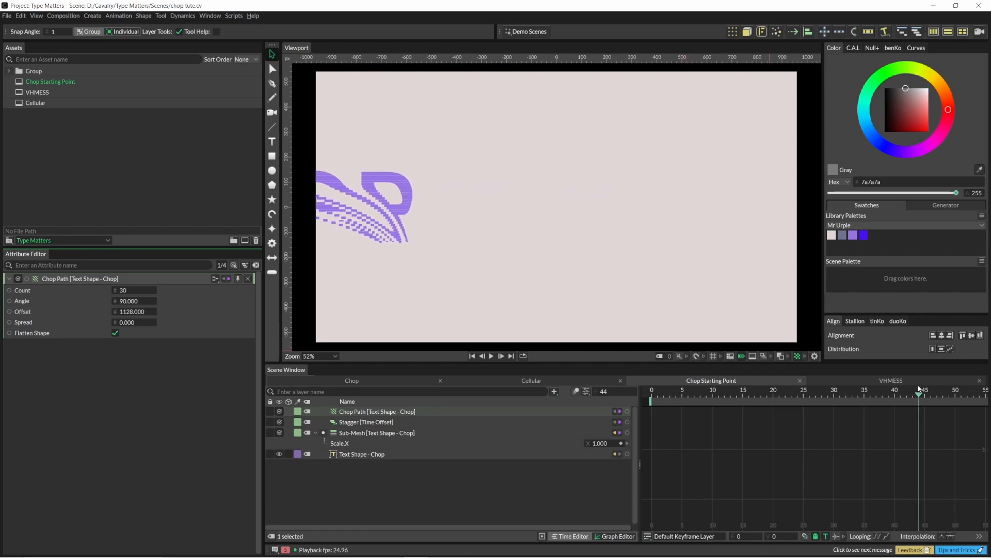
Preview the reveal from frame 0, then move the CHOP text back into view and centre it horizontally in the composition
{"action": "left_click_drag", "start_coordinate": [919, 388], "coordinate": [603, 404]}
{"action": "key", "text": "space"}
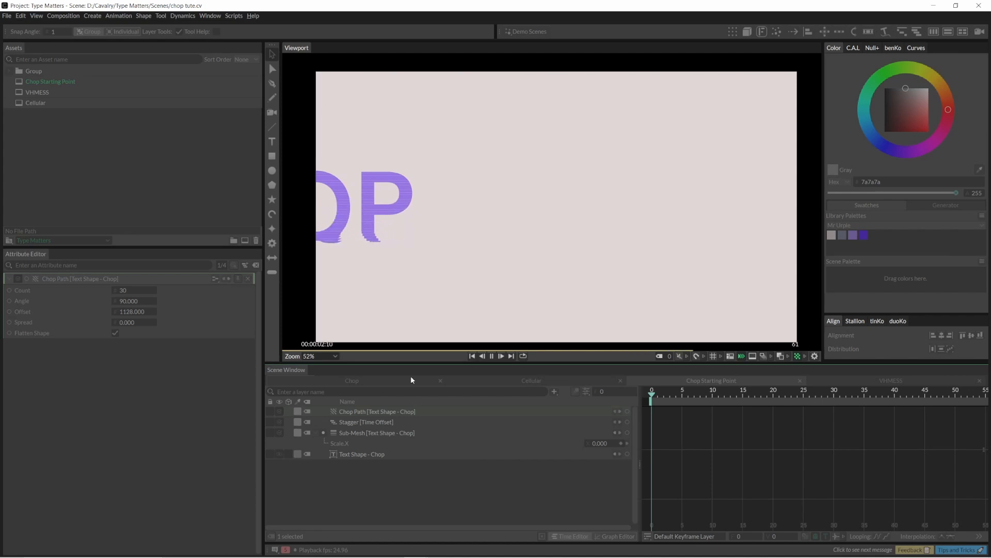
{"action": "key", "text": "space"}
{"action": "left_click_drag", "start_coordinate": [365, 233], "coordinate": [645, 233]}
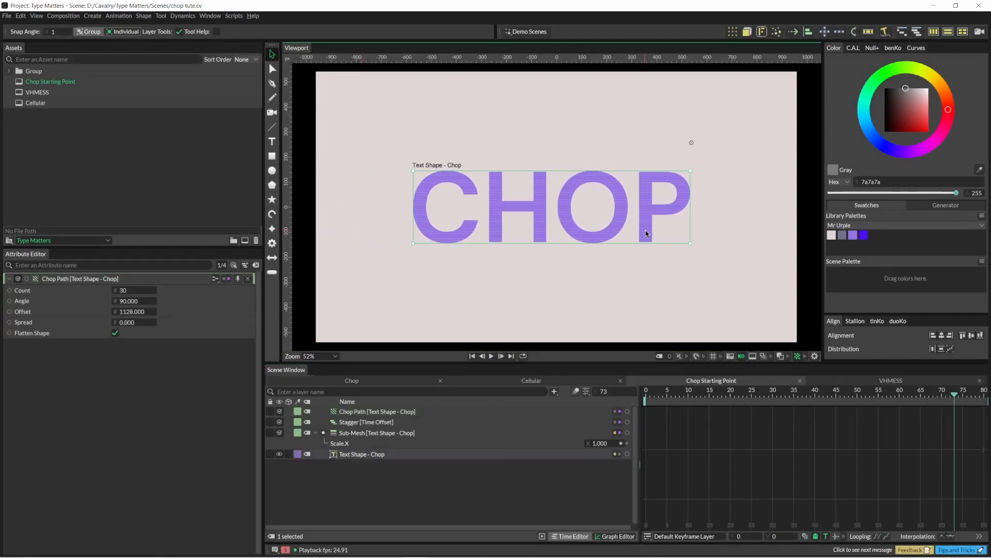
{"action": "left_click", "coordinate": [942, 336]}
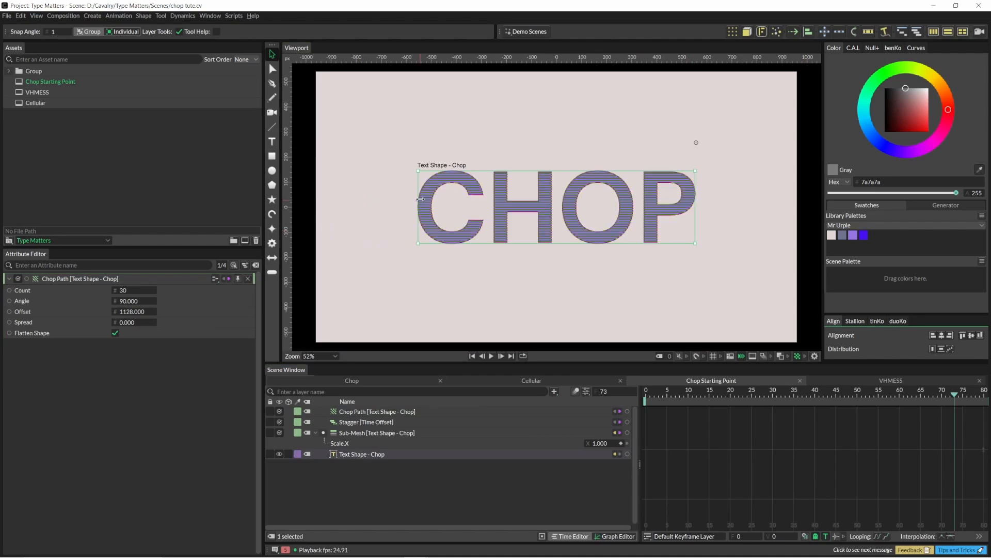
Play back the recentred text's reveal and show the Sub-Mesh's attributes and Scale X curve
{"action": "key", "text": "space"}
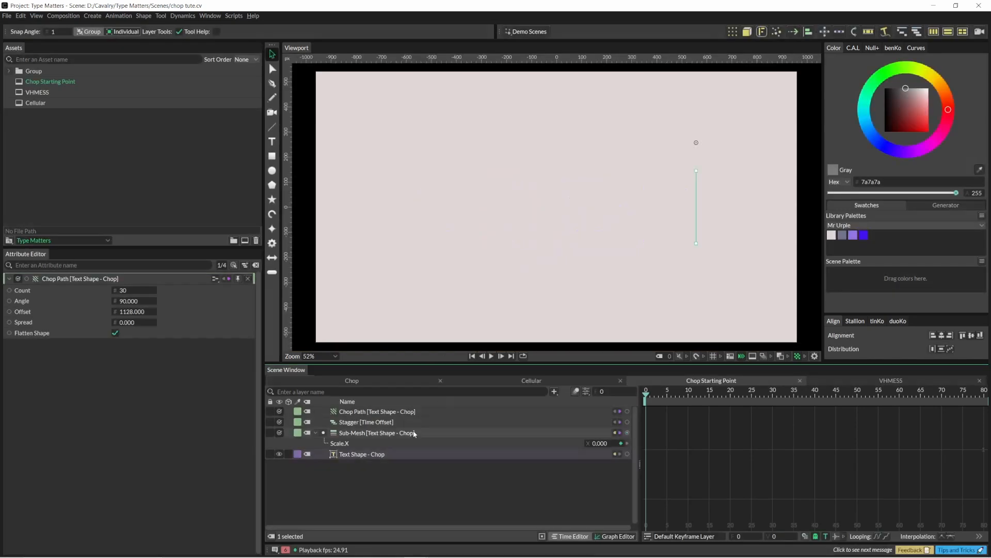
{"action": "key", "text": "space"}
{"action": "left_click", "coordinate": [376, 435]}
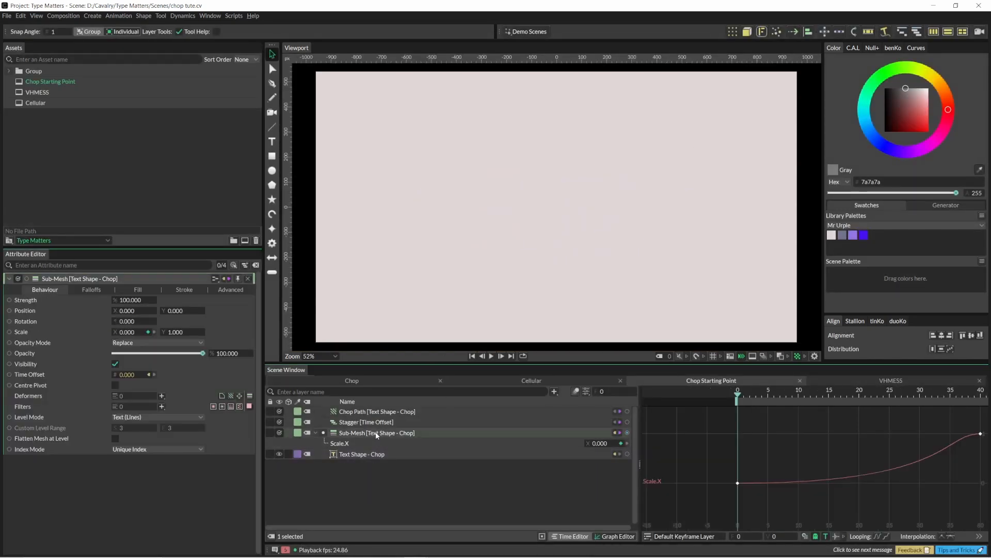